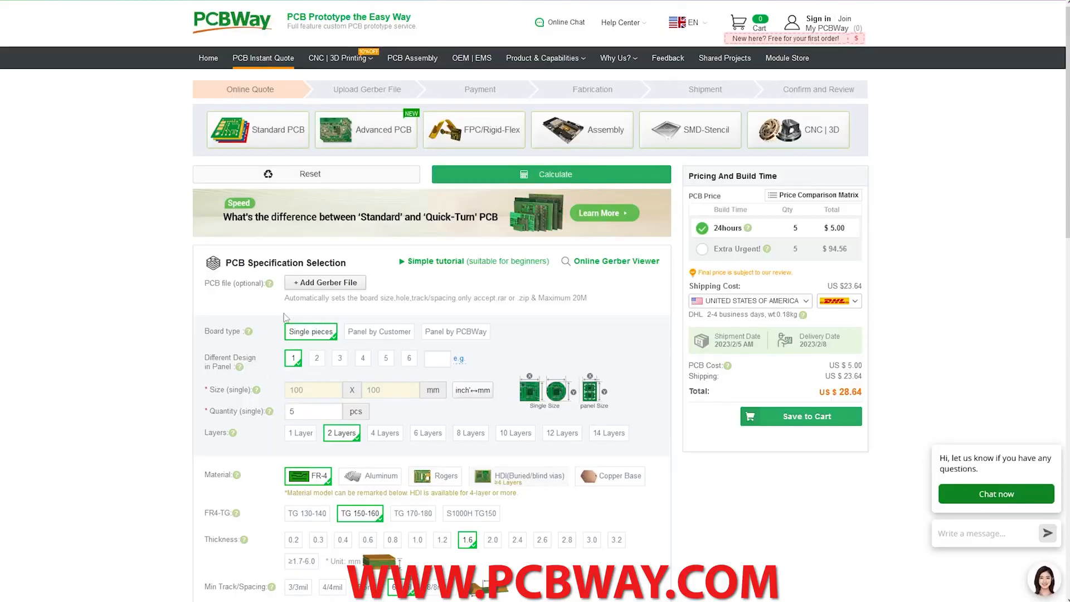
- Browse PCBWay's CNC and 3D printing services page, viewing the 3D printing and sheet metal slides
click(339, 58)
click(230, 302)
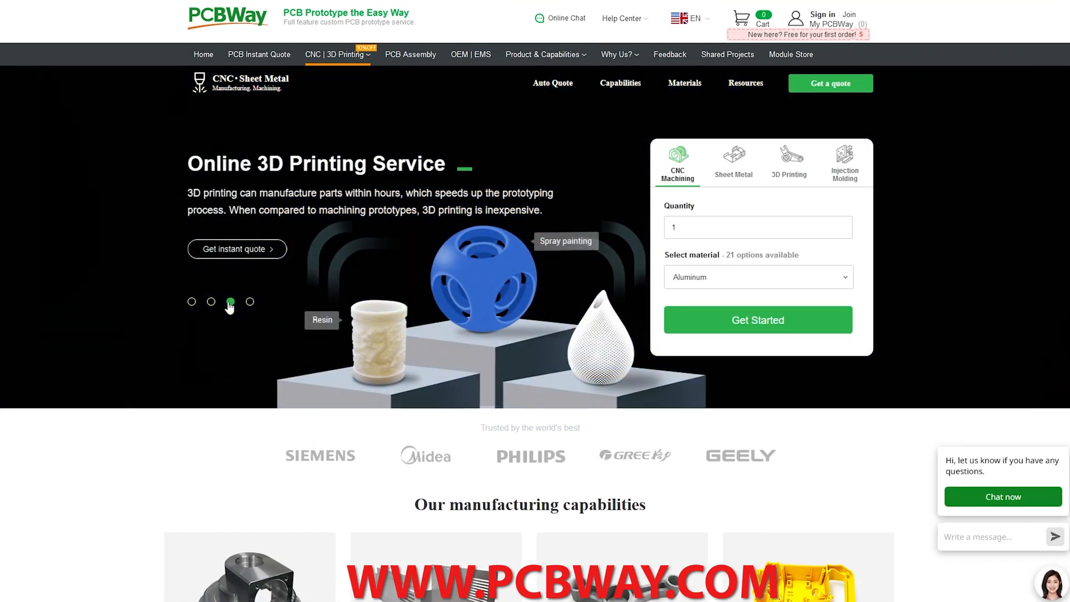
click(212, 302)
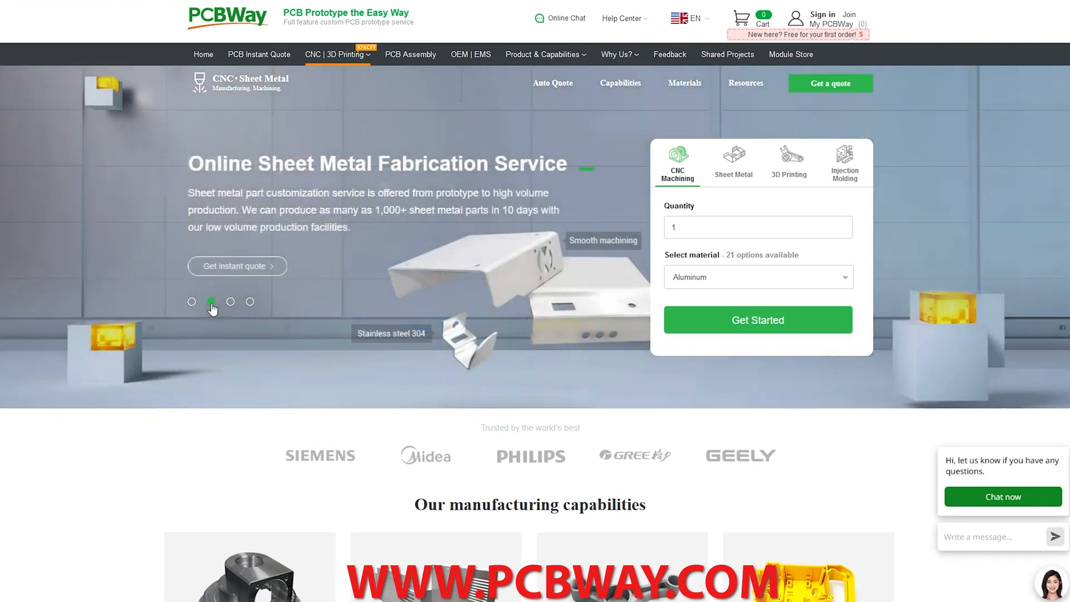
scroll(212, 309, down, 2)
scroll(212, 309, down, 2)
scroll(207, 326, down, 1)
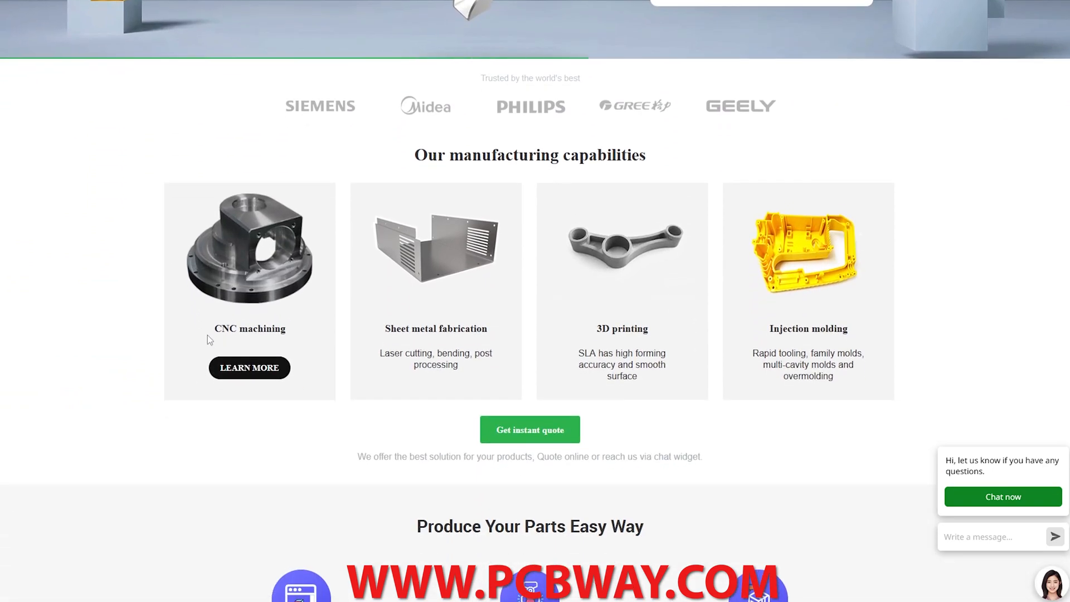